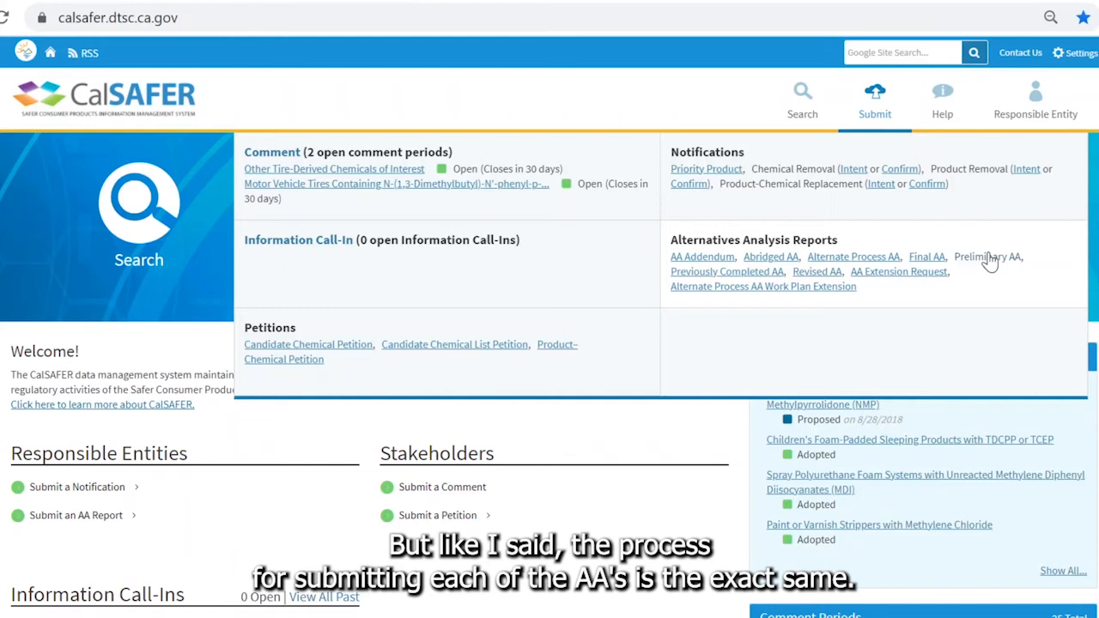
- Open a Preliminary AA Report under Alternatives Analysis Reports and continue past its instructions
click(987, 256)
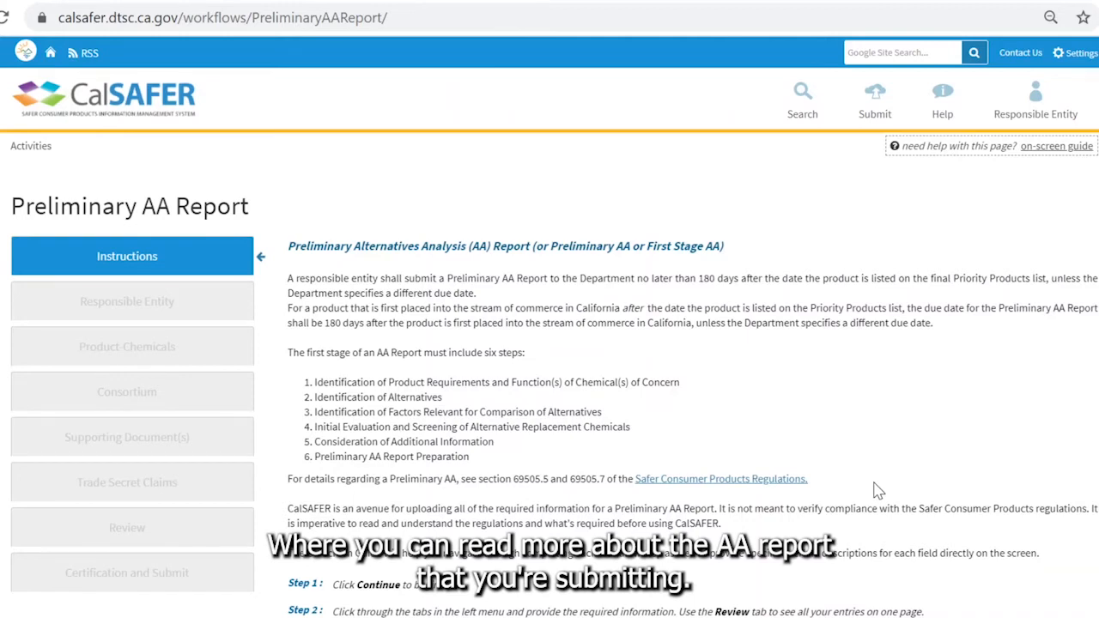
scroll(875, 489, down, 1)
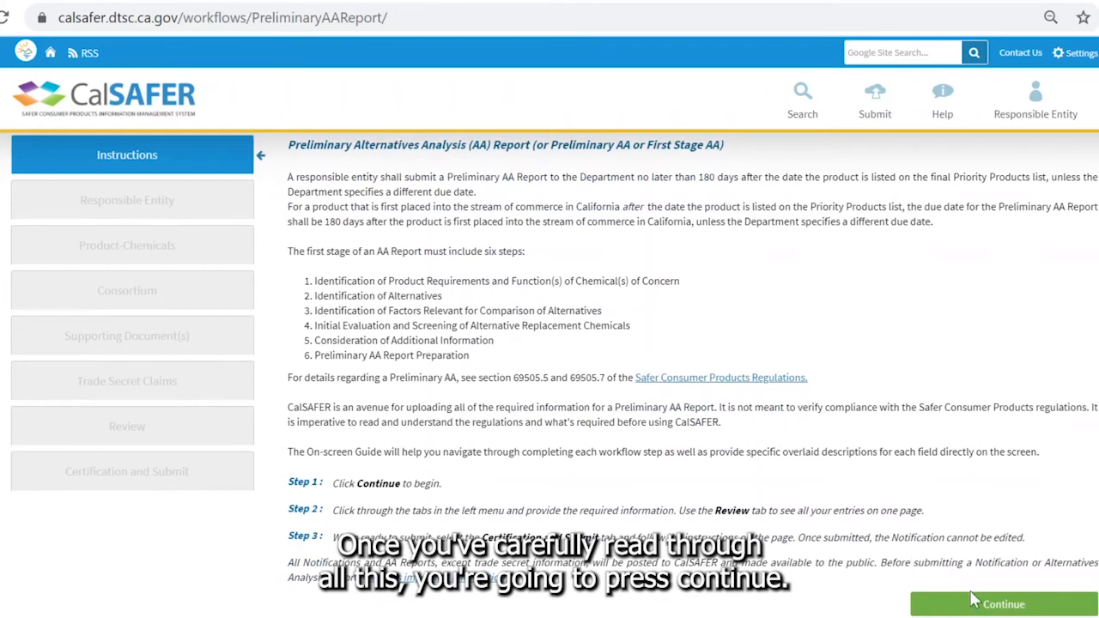
click(923, 601)
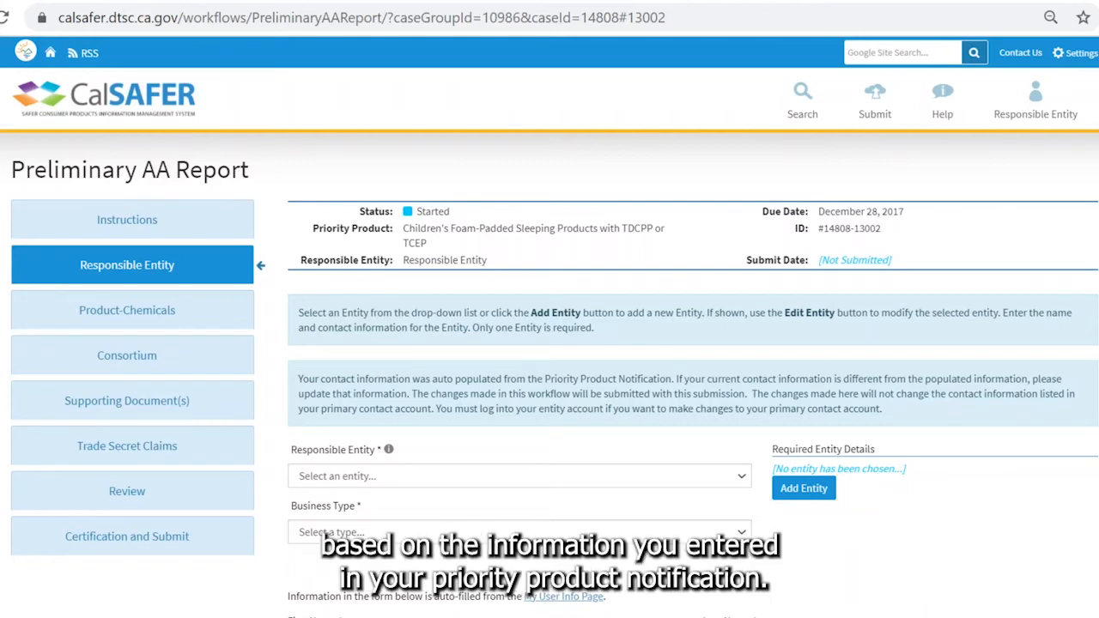
- Pick Responsible Entity in the entity dropdown and Manufacturer as the business type, then check the prefilled contact details
click(728, 479)
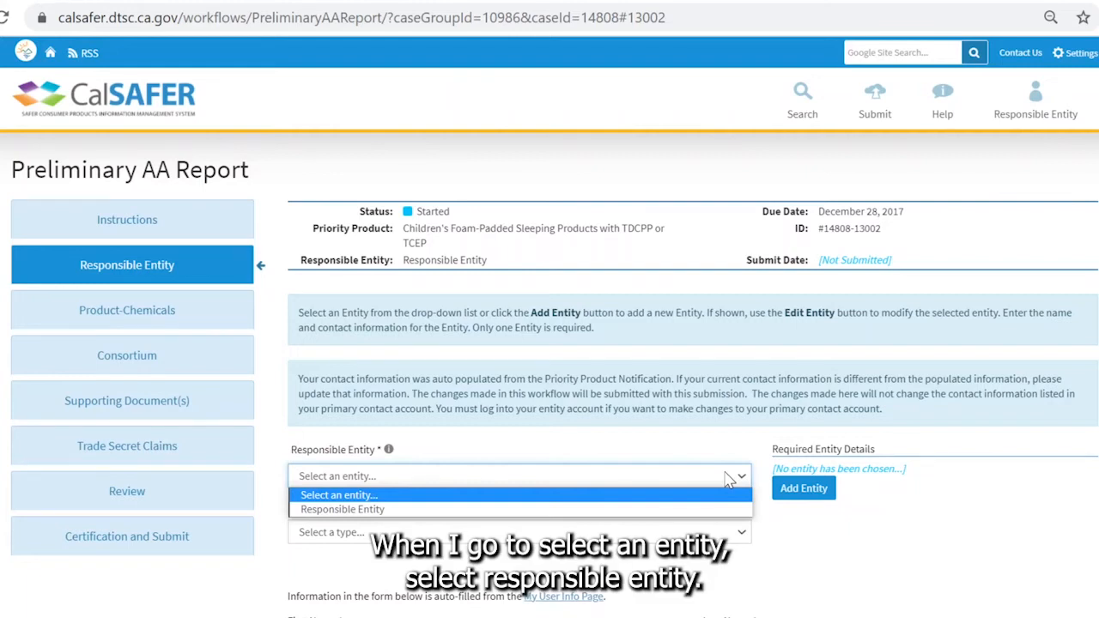
click(676, 514)
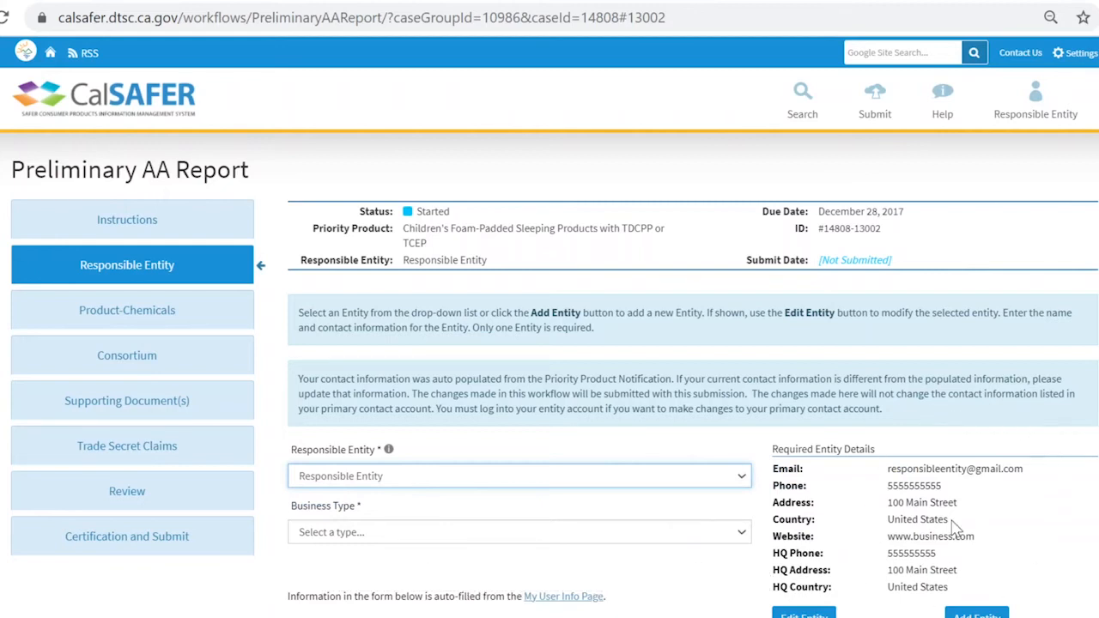
scroll(954, 527, down, 1)
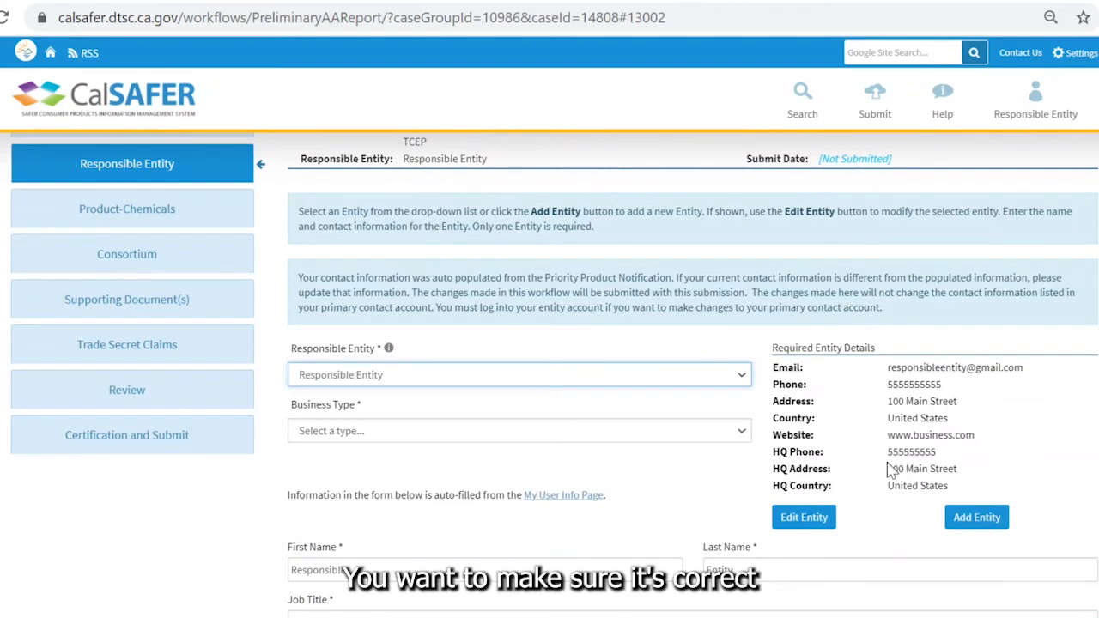
click(601, 431)
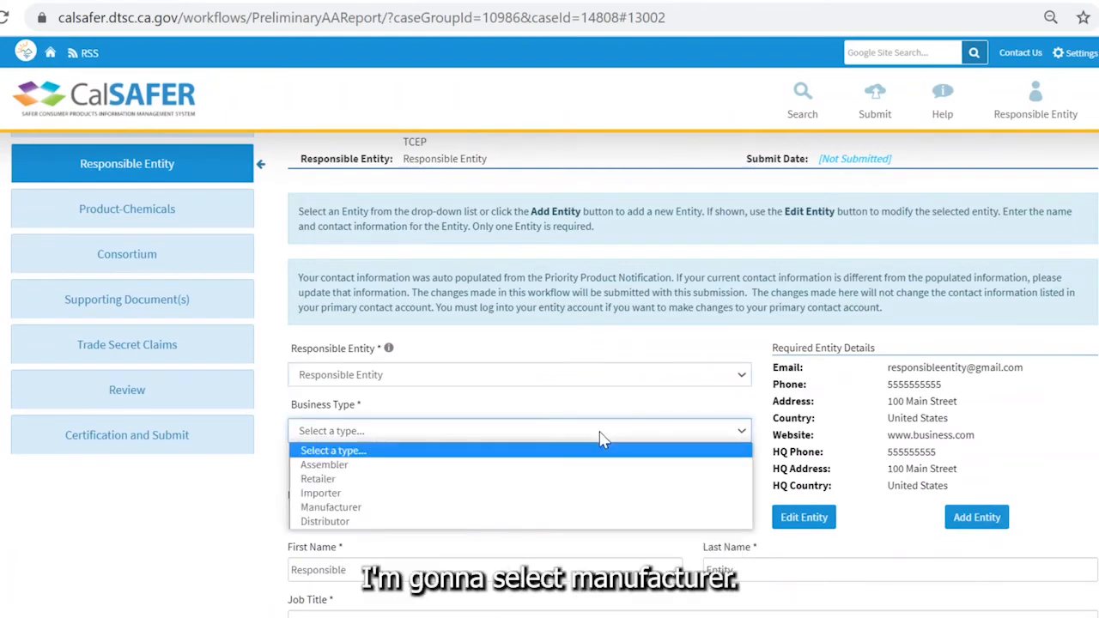
click(545, 512)
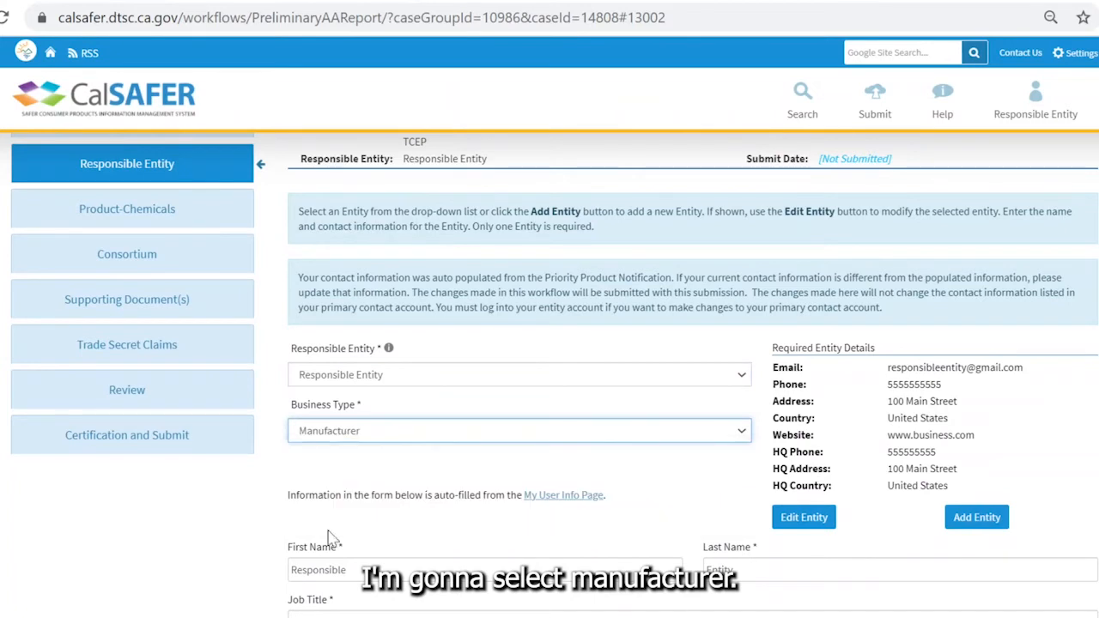
scroll(429, 533, down, 2)
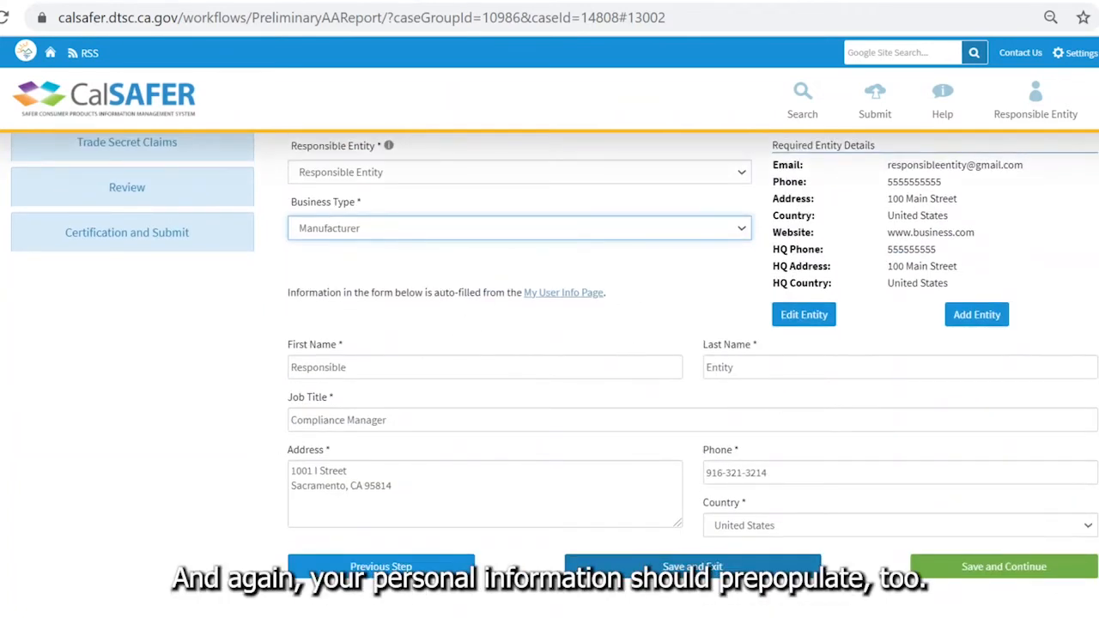
scroll(166, 459, up, 1)
scroll(166, 458, down, 1)
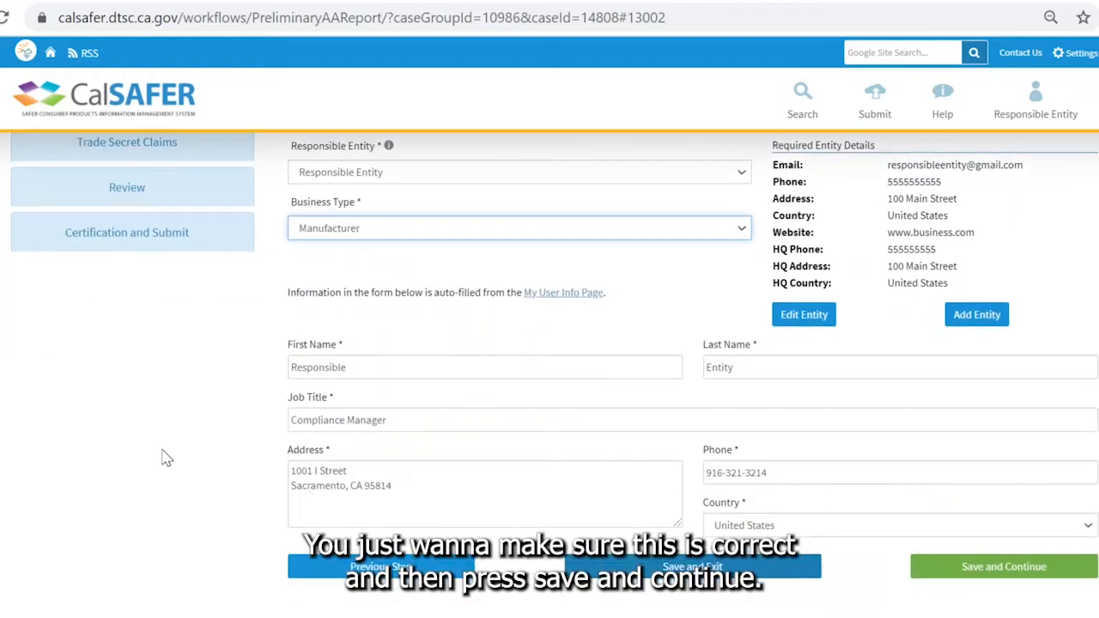
- Save the entity details, keep the Sleeping Mat–TCEP combination checked, and advance to the Consortium step
click(989, 570)
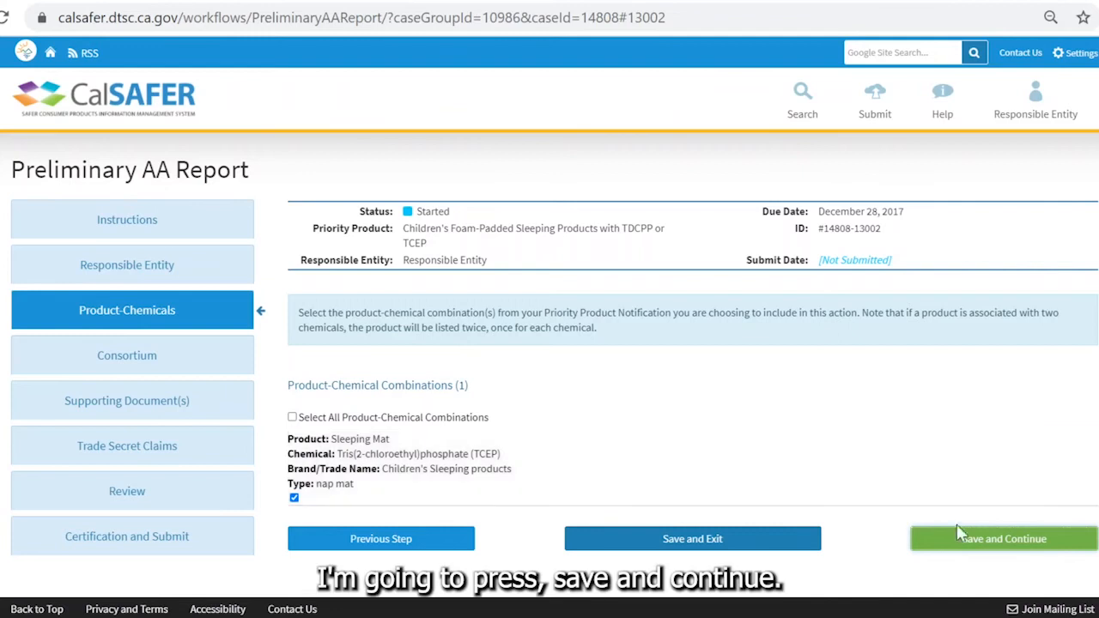
click(987, 539)
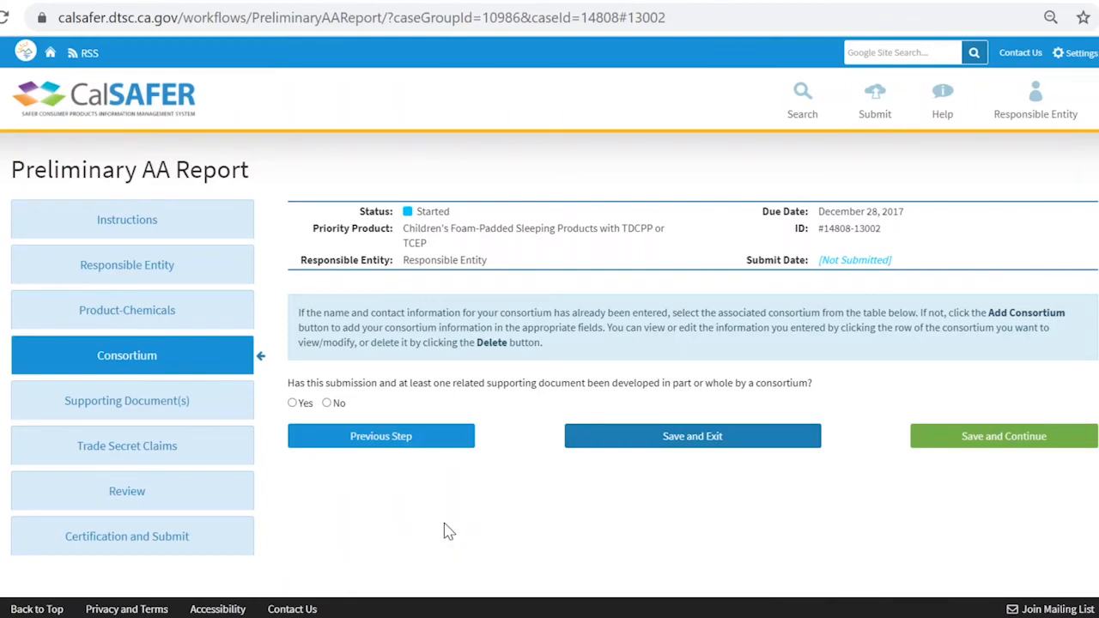
- Answer Yes to consortium involvement and save the consortium 'Consortium' with its contact's name and e-mail
click(291, 404)
scroll(515, 441, down, 1)
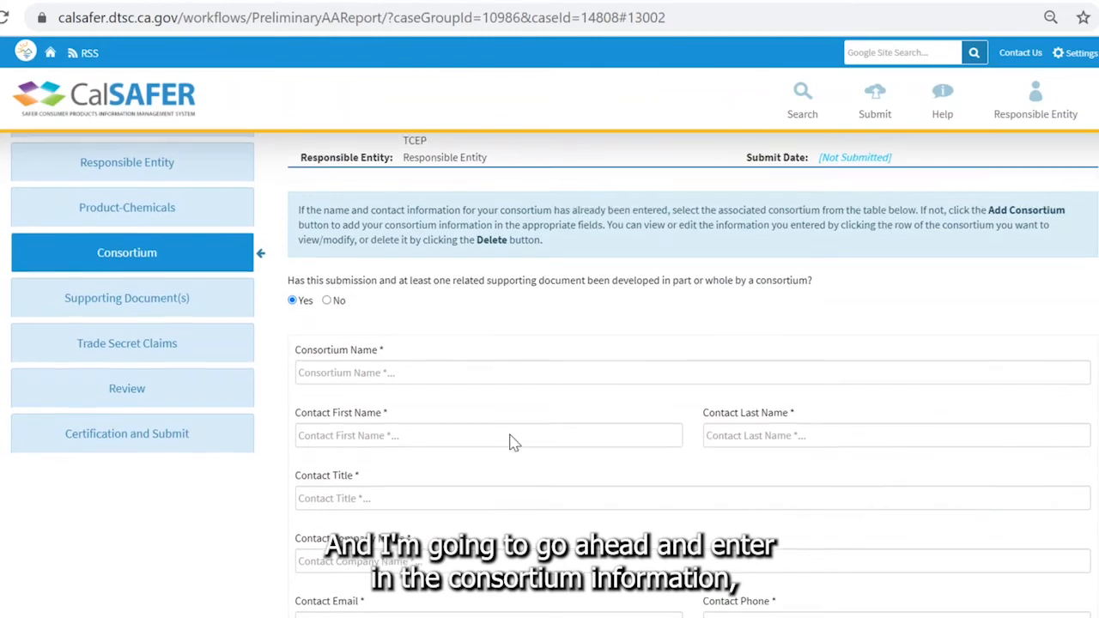
scroll(511, 441, down, 1)
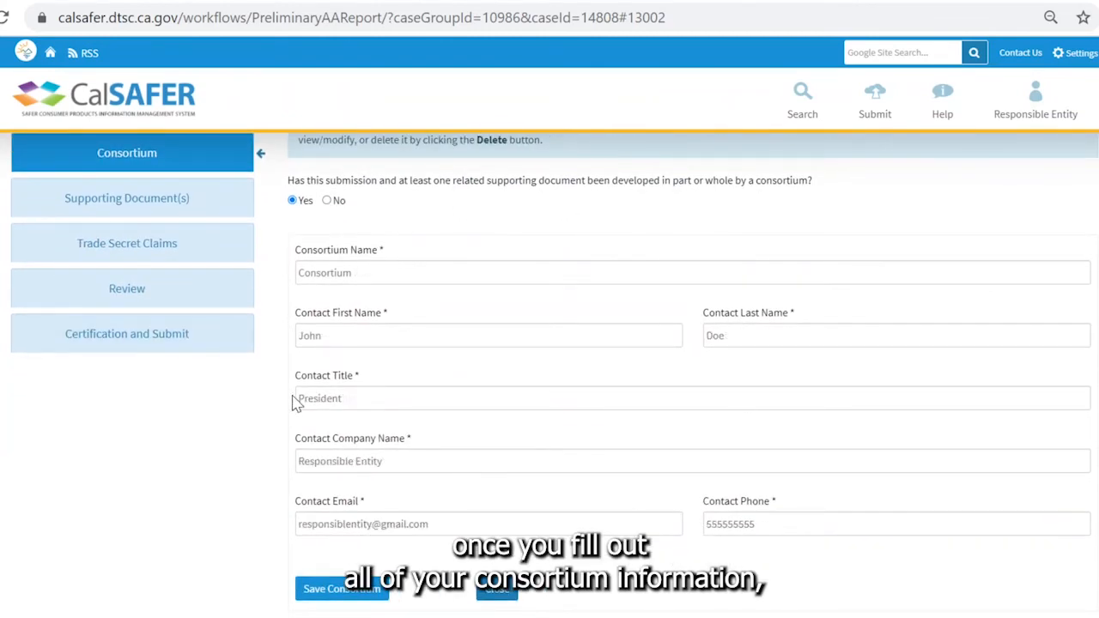
click(365, 592)
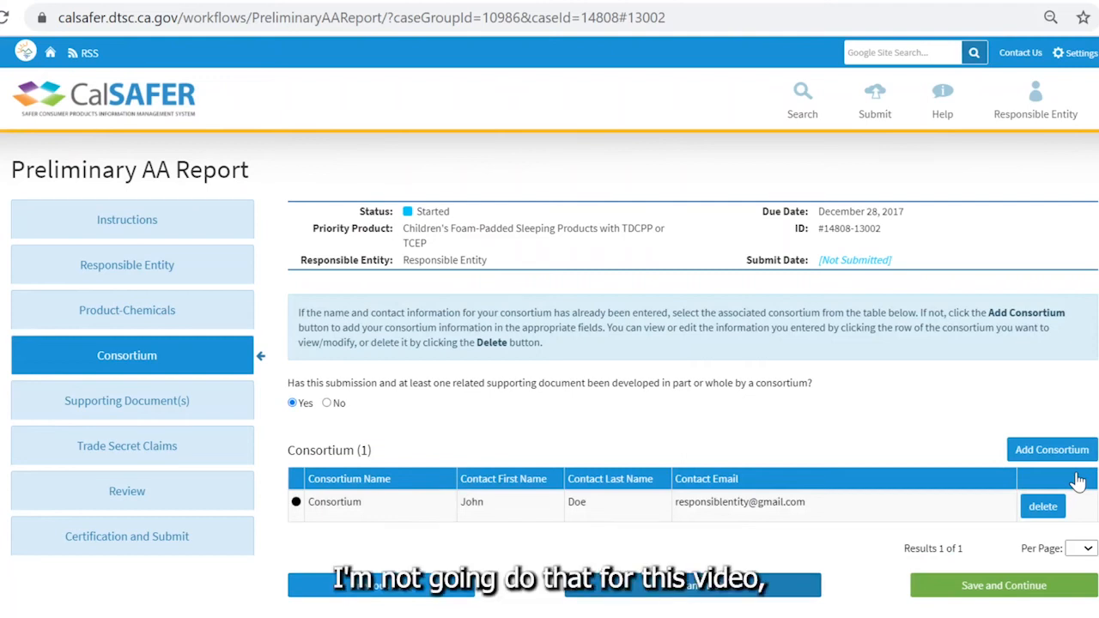
- Add a titled supporting document flagged as trade secret and consortium document, then save the step
click(1030, 592)
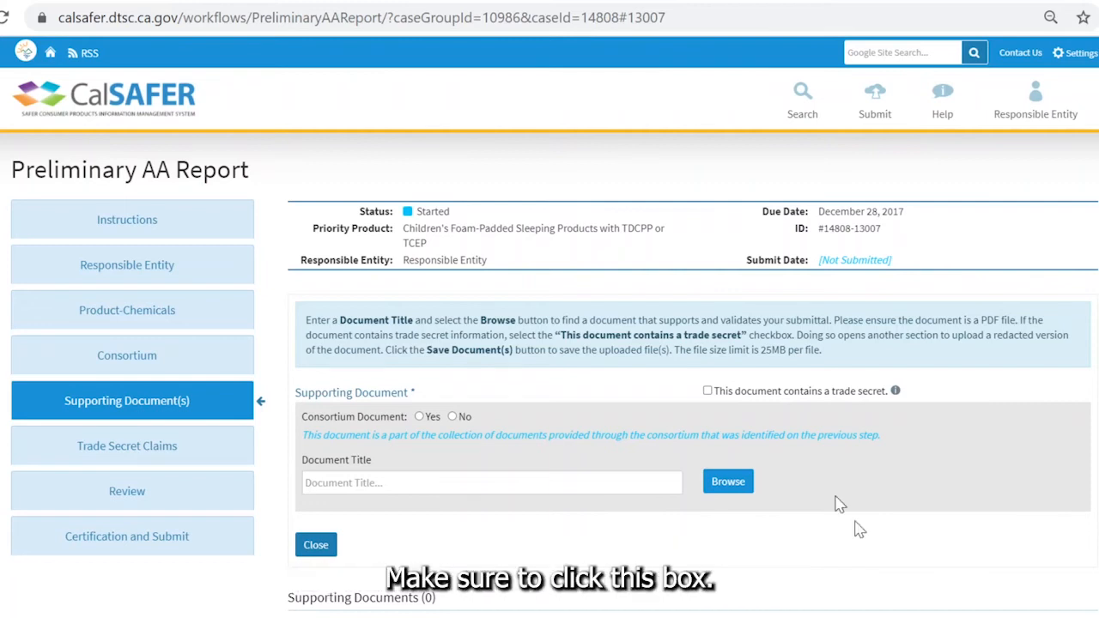
click(707, 392)
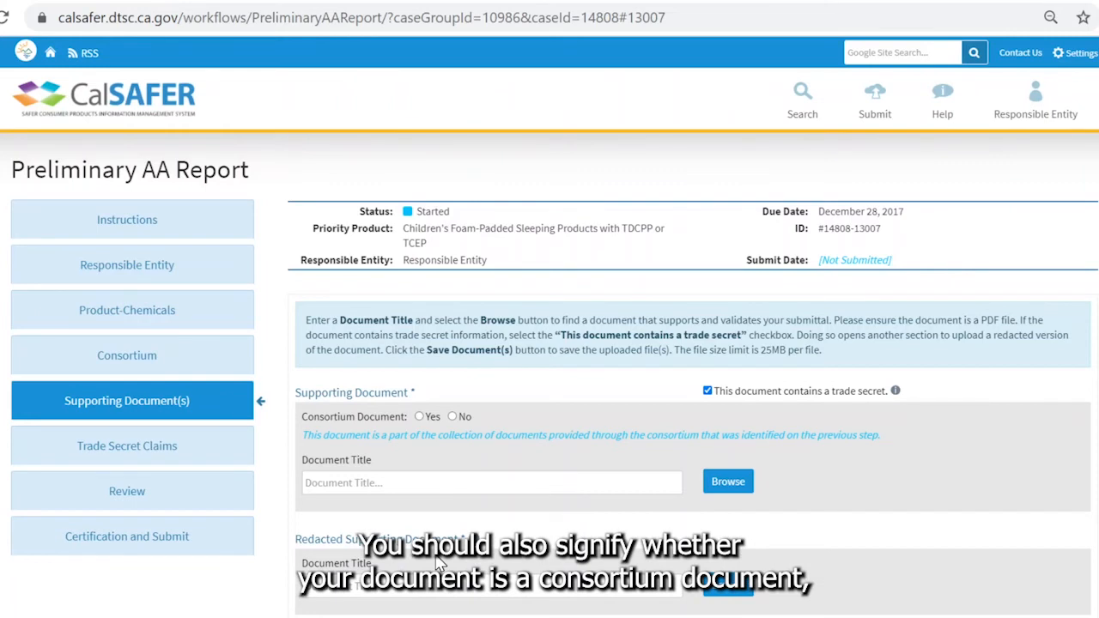
click(419, 416)
click(549, 482)
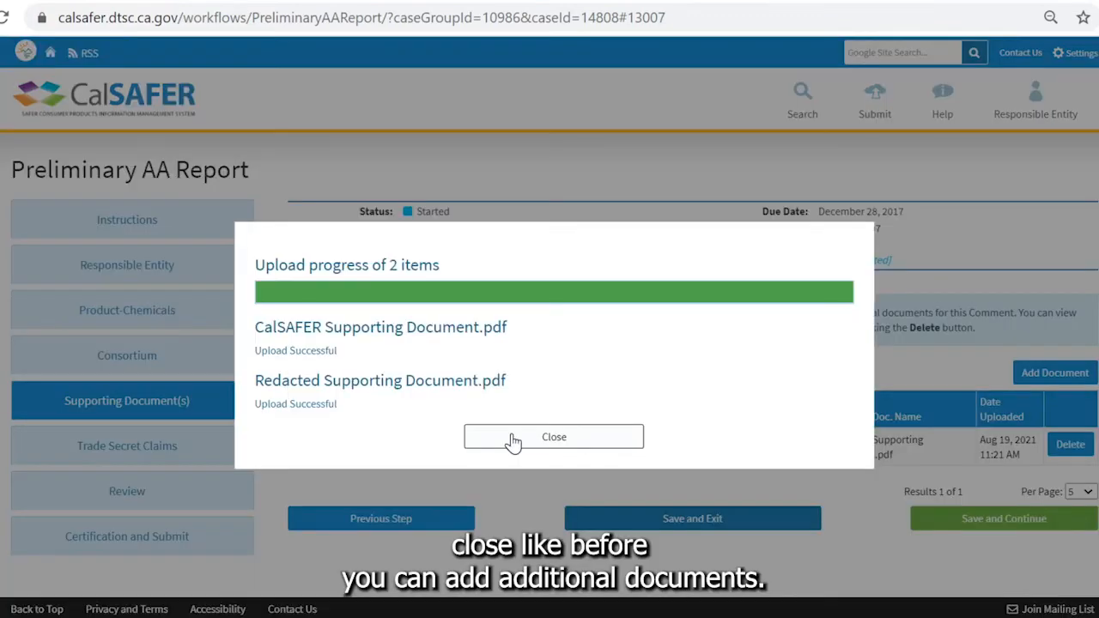
click(515, 439)
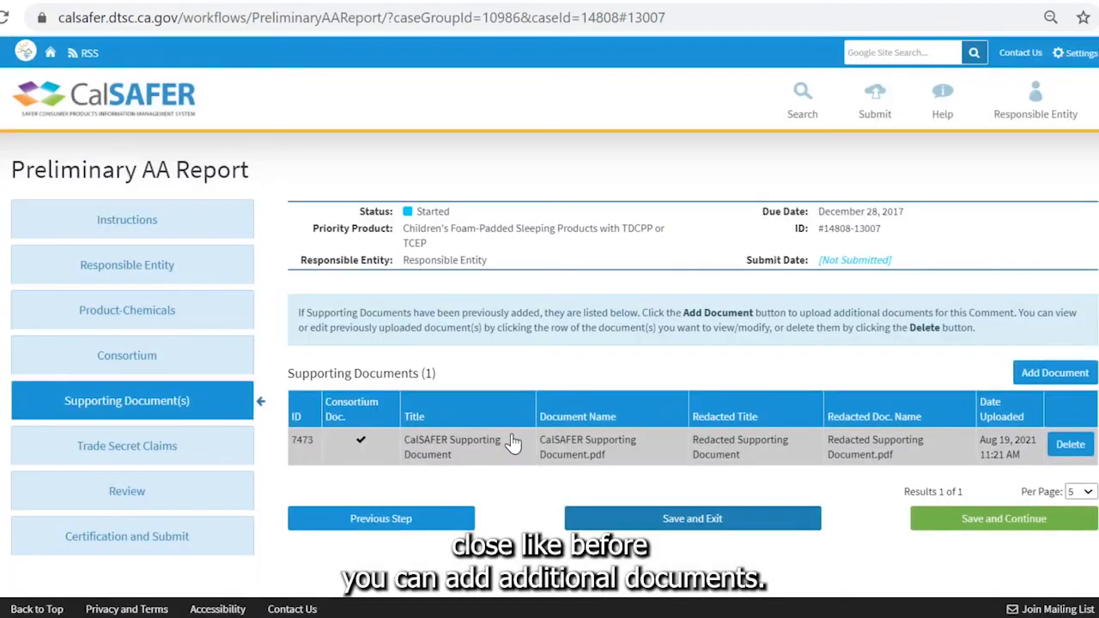
click(1034, 526)
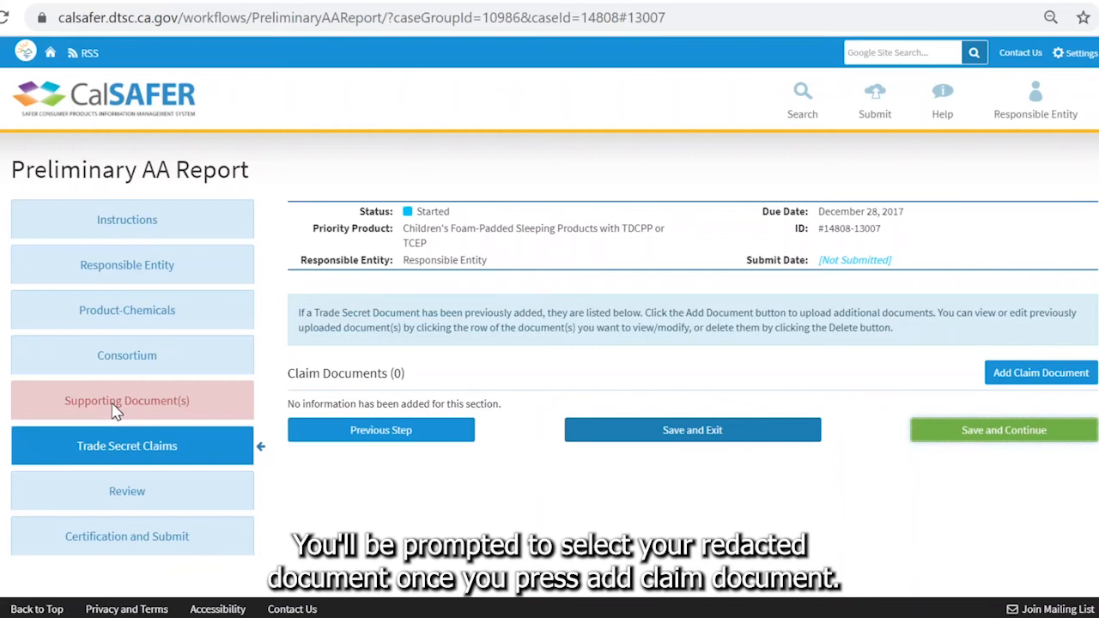
- Attach the Trade Secret Claim Questions and Answers PDF to the redacted supporting document and continue to Review
click(1040, 372)
click(981, 450)
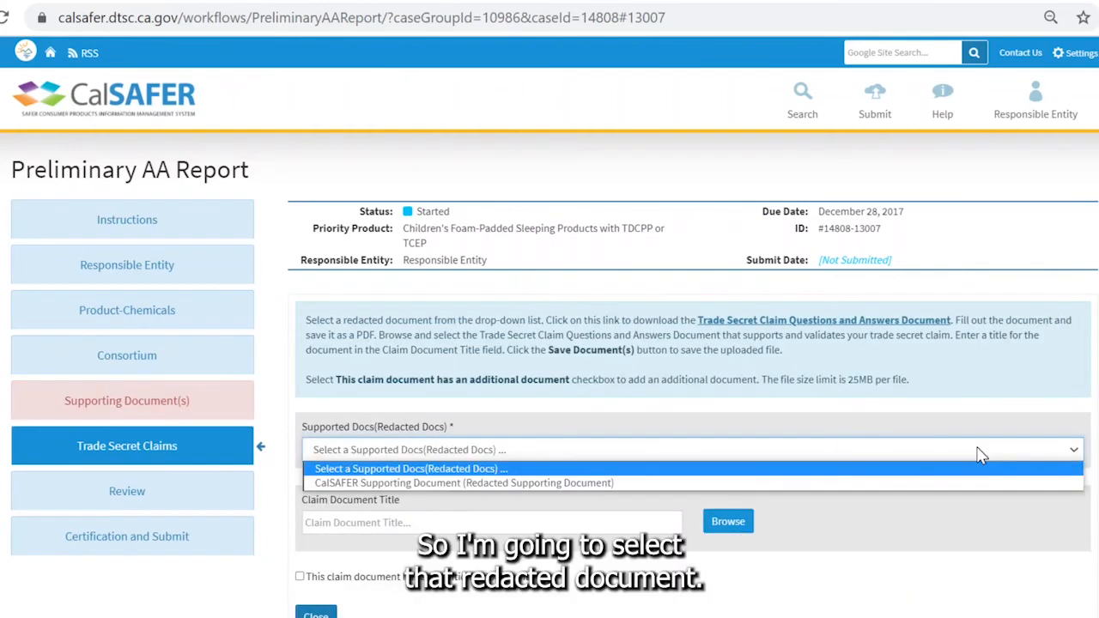
click(967, 485)
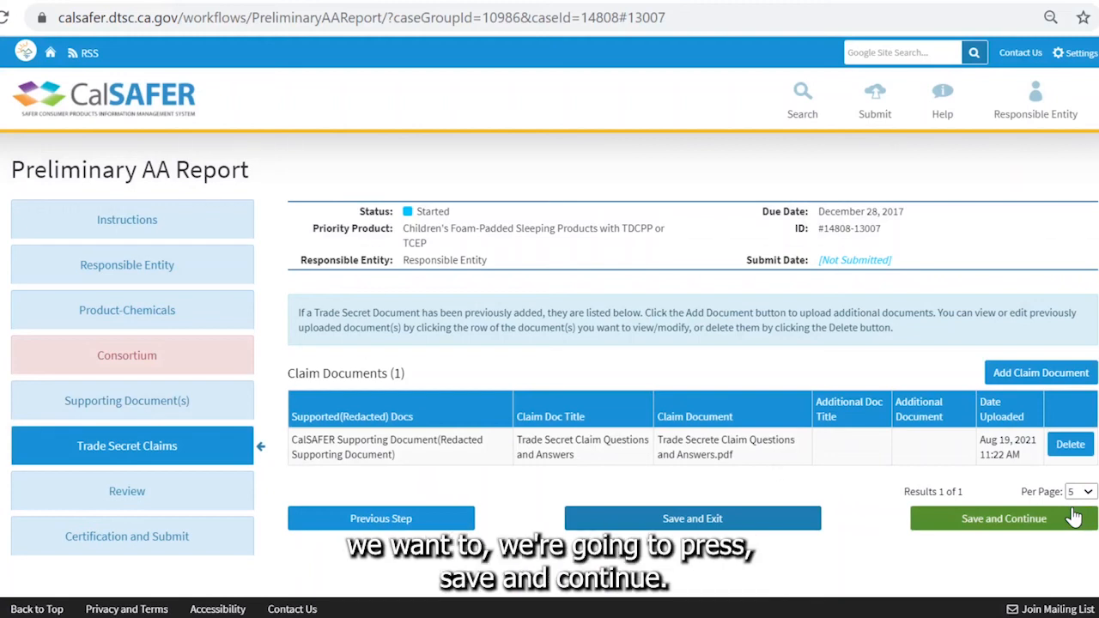
click(1073, 517)
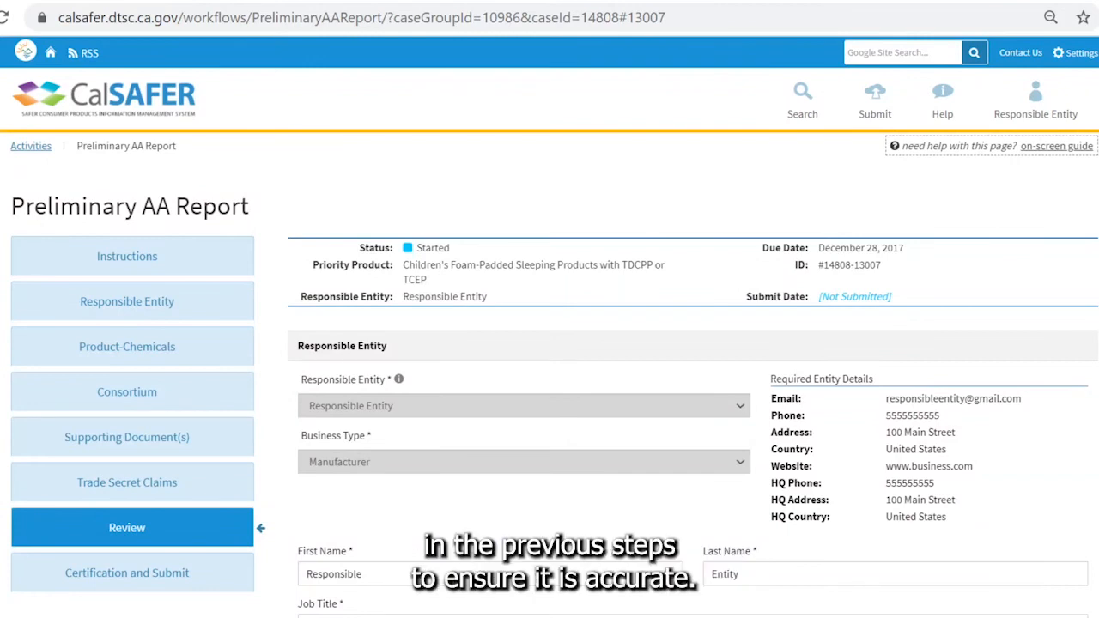
- Check the entity, product-chemical, consortium, document and claim summaries, then continue to certification
scroll(686, 372, down, 1)
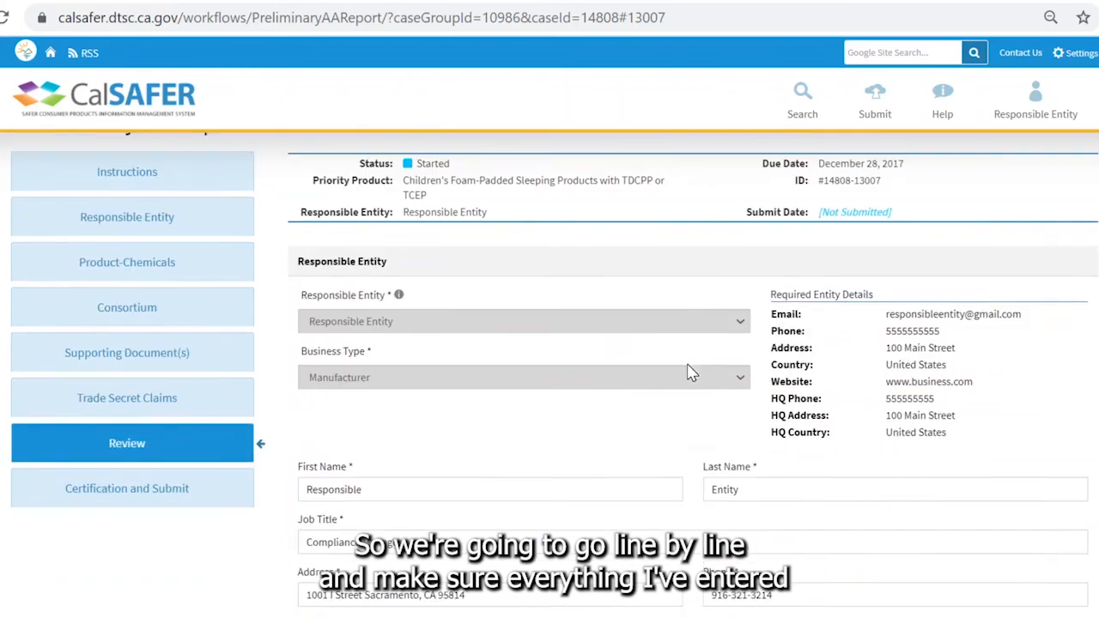
scroll(913, 478, down, 2)
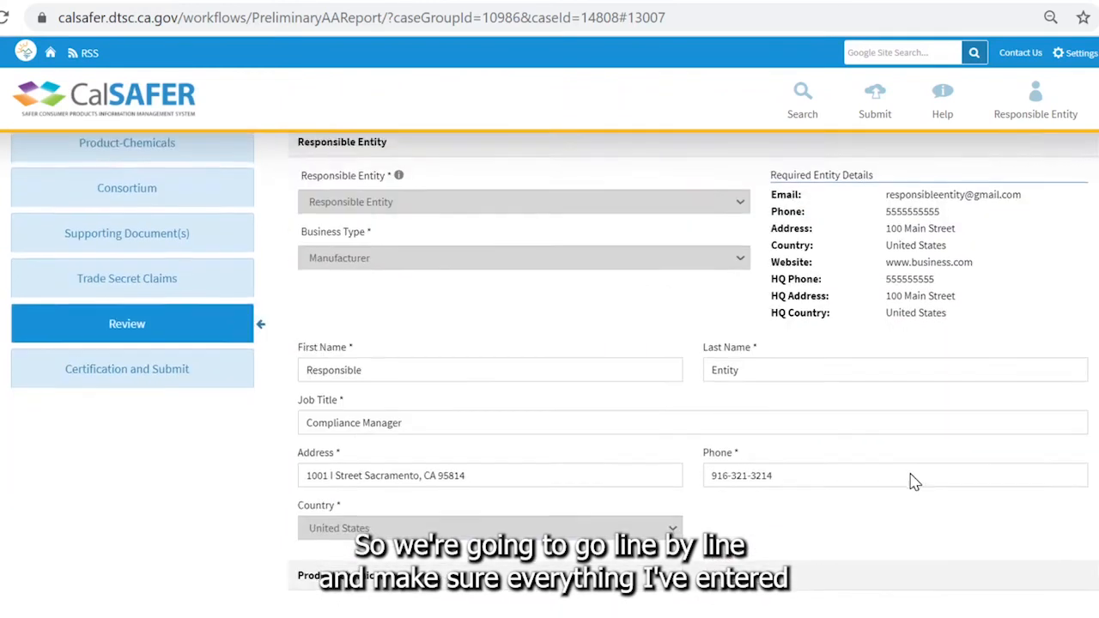
scroll(914, 483, down, 2)
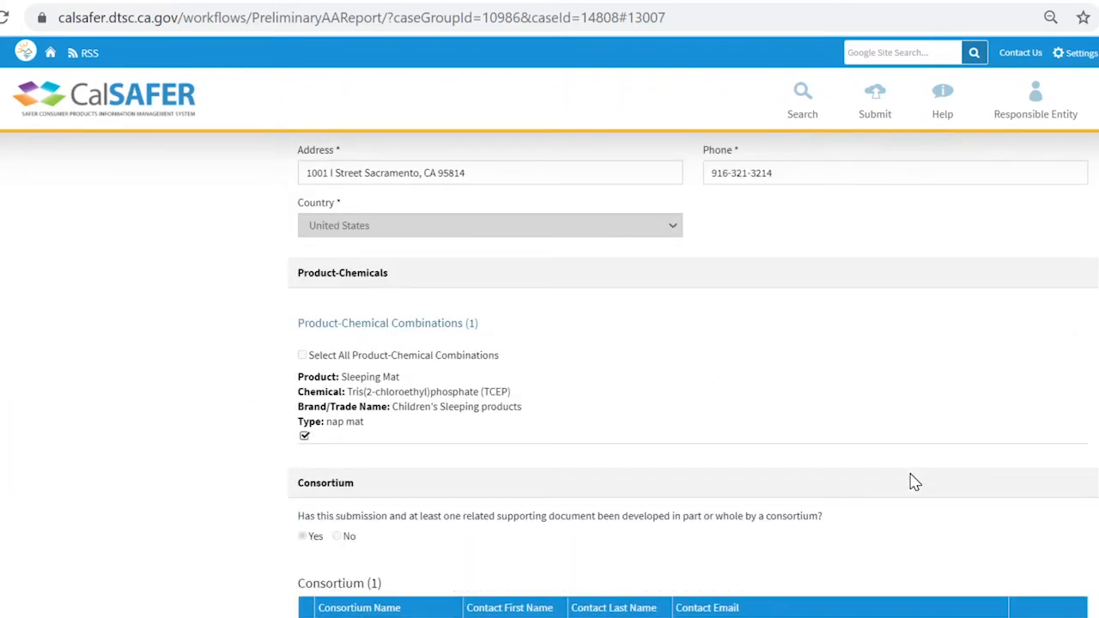
scroll(914, 482, down, 4)
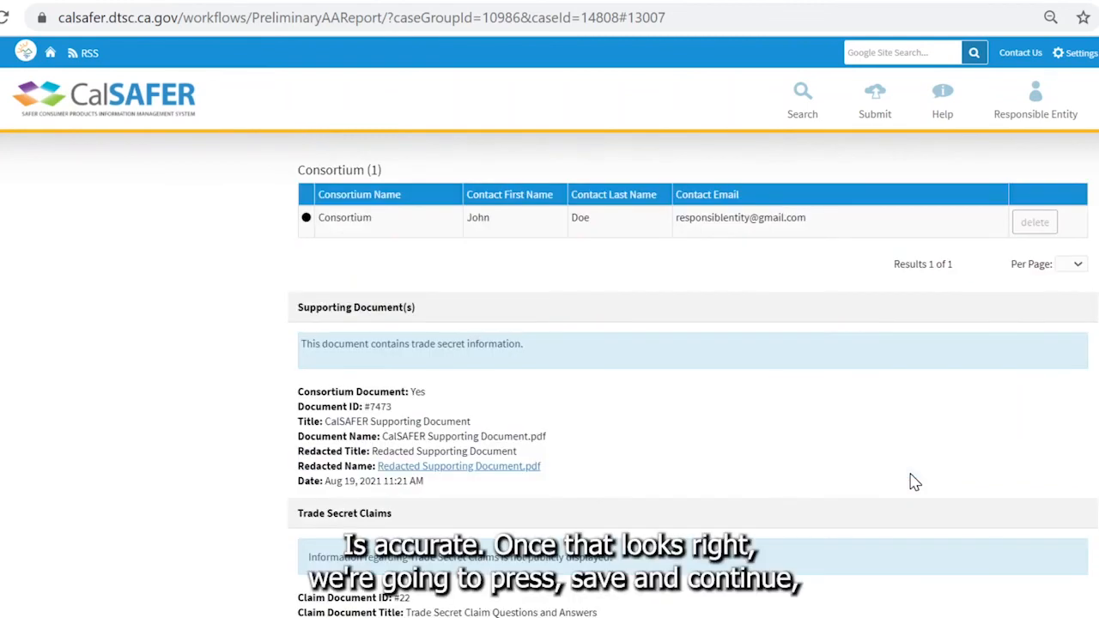
scroll(912, 480, down, 3)
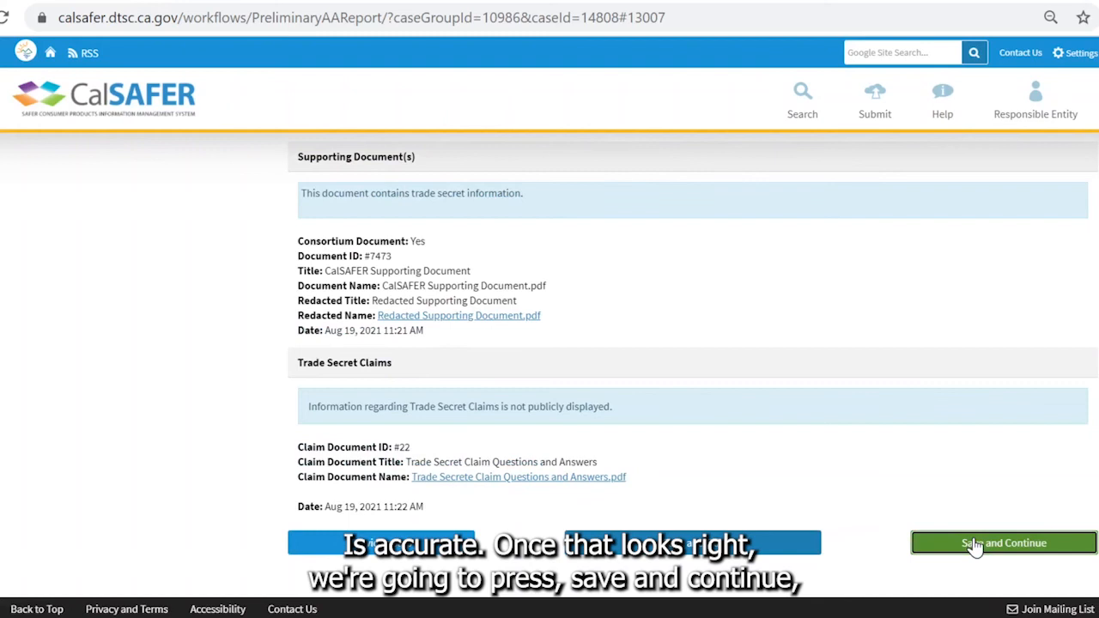
click(974, 545)
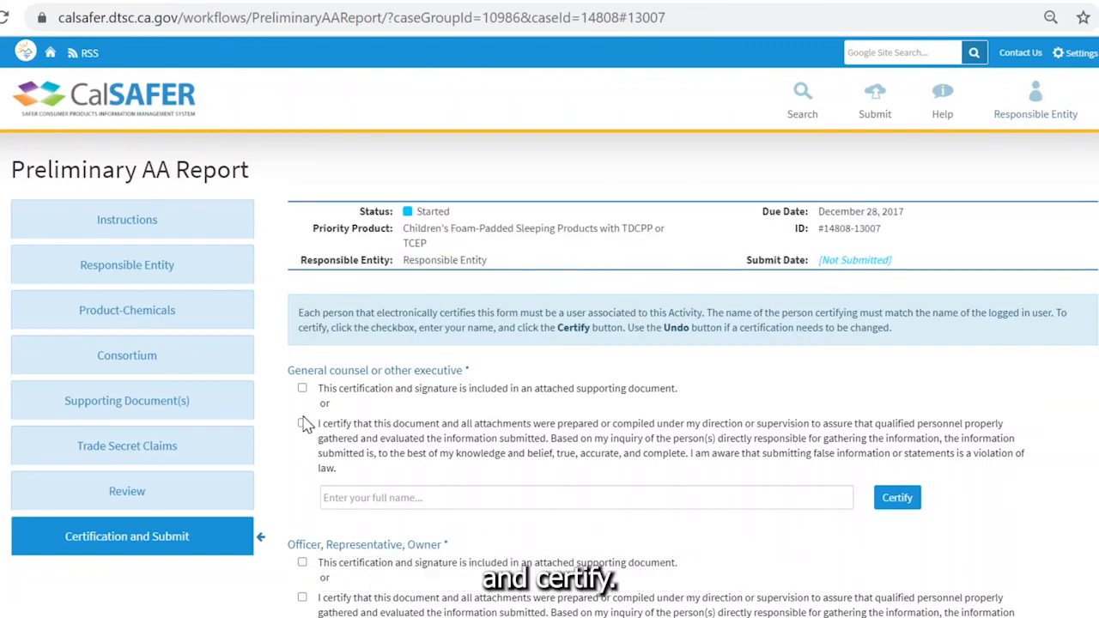
- Certify the general counsel and officer sections by agreeing to each statement and entering the certifier's full name
click(305, 424)
click(375, 498)
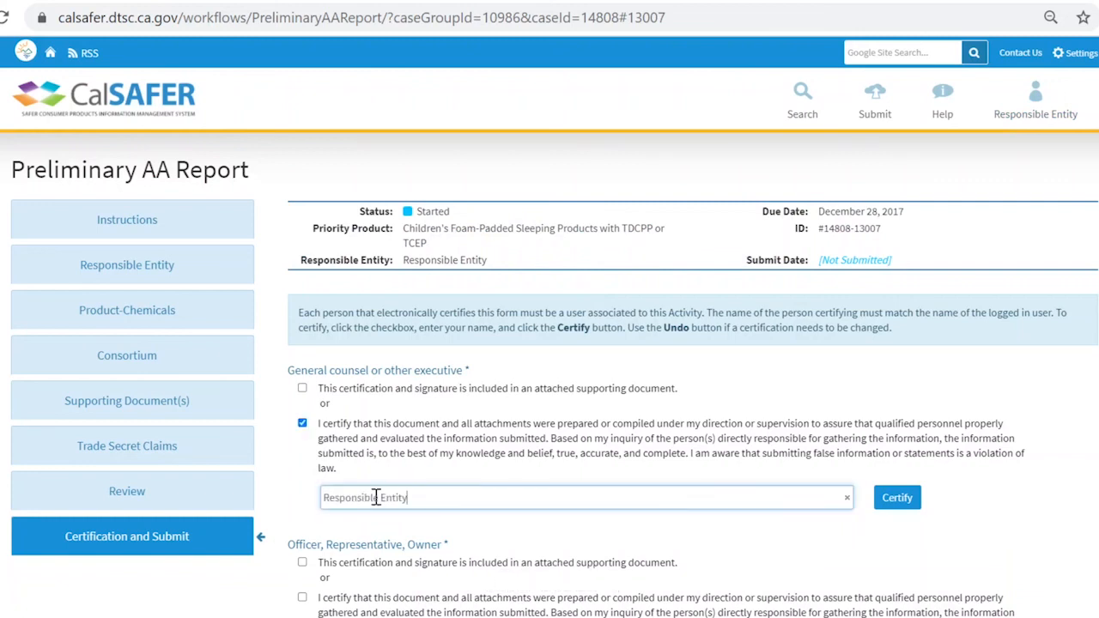
click(910, 502)
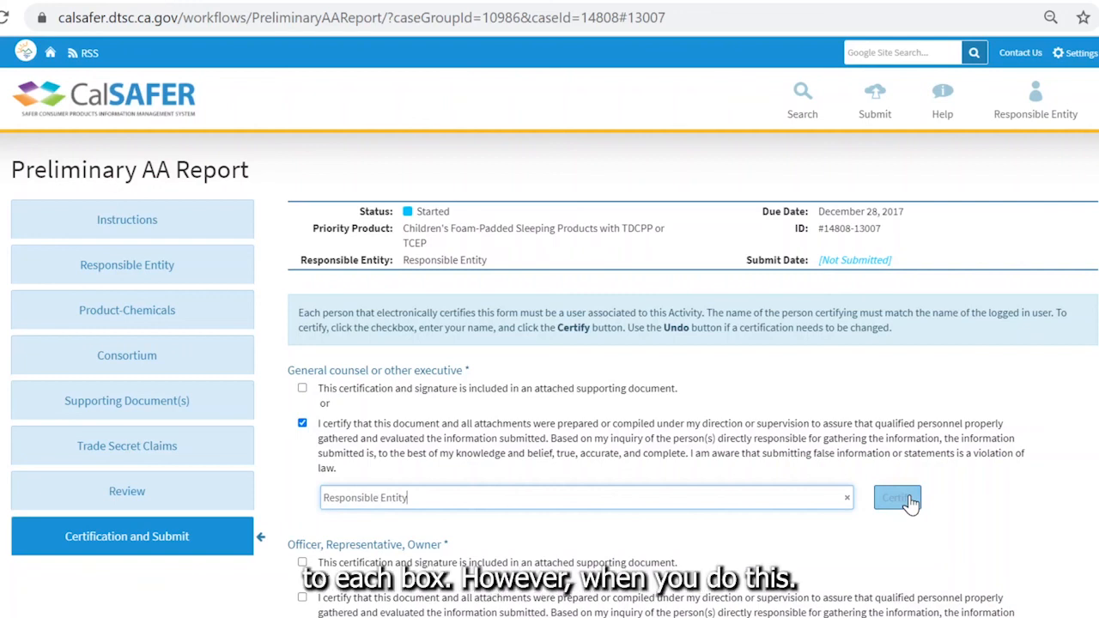
click(897, 497)
click(302, 452)
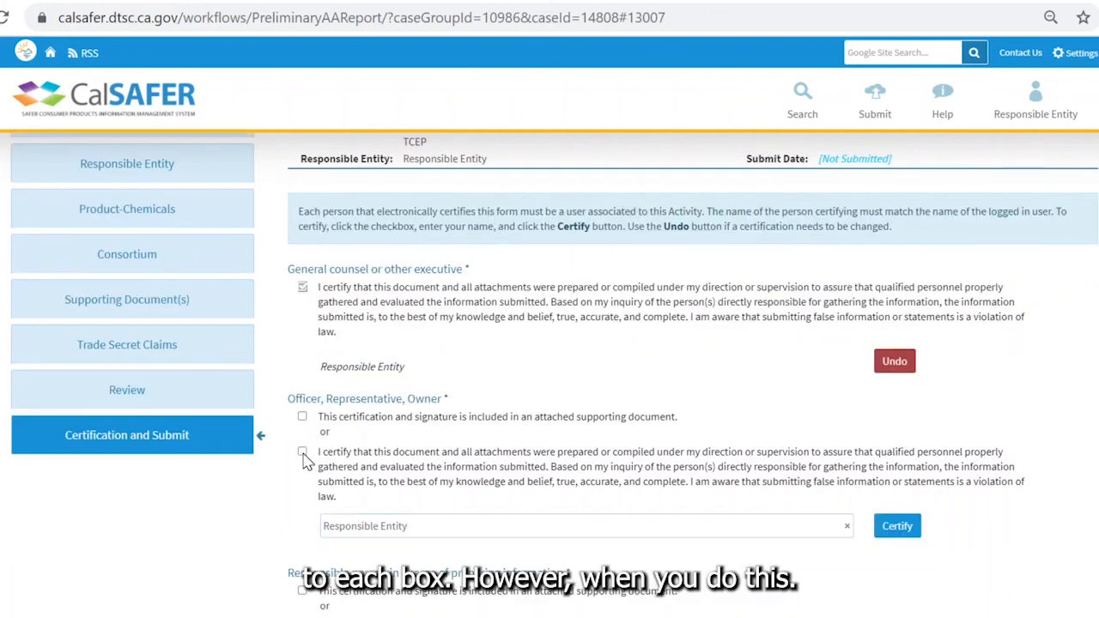
click(897, 526)
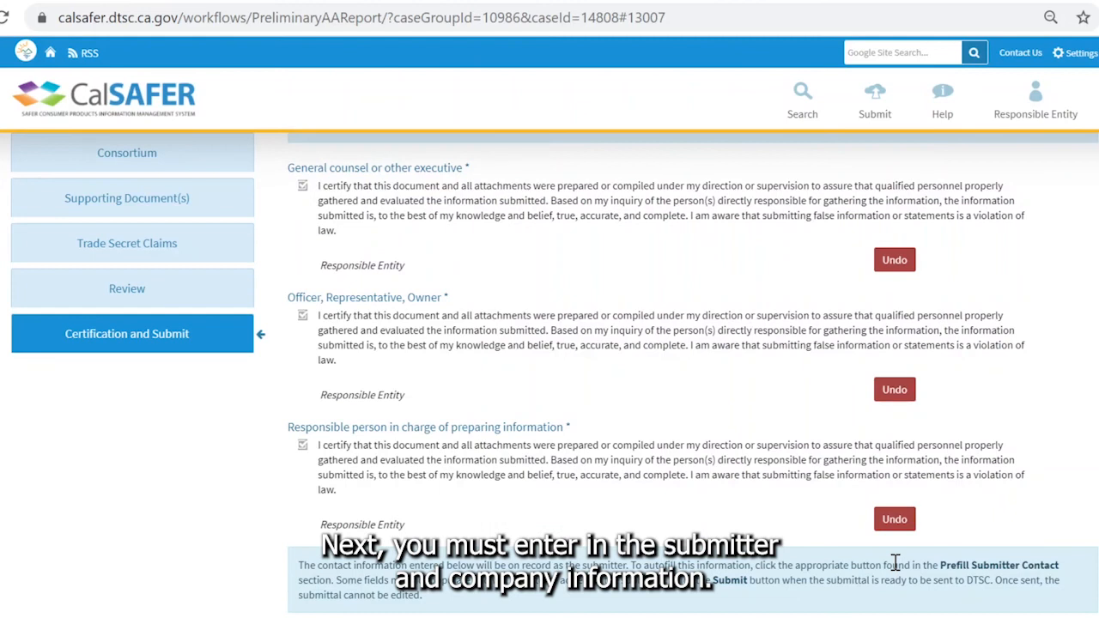
- Prefill the submitter details from My Information and confirm submitting the report to DTSC
scroll(905, 371, down, 4)
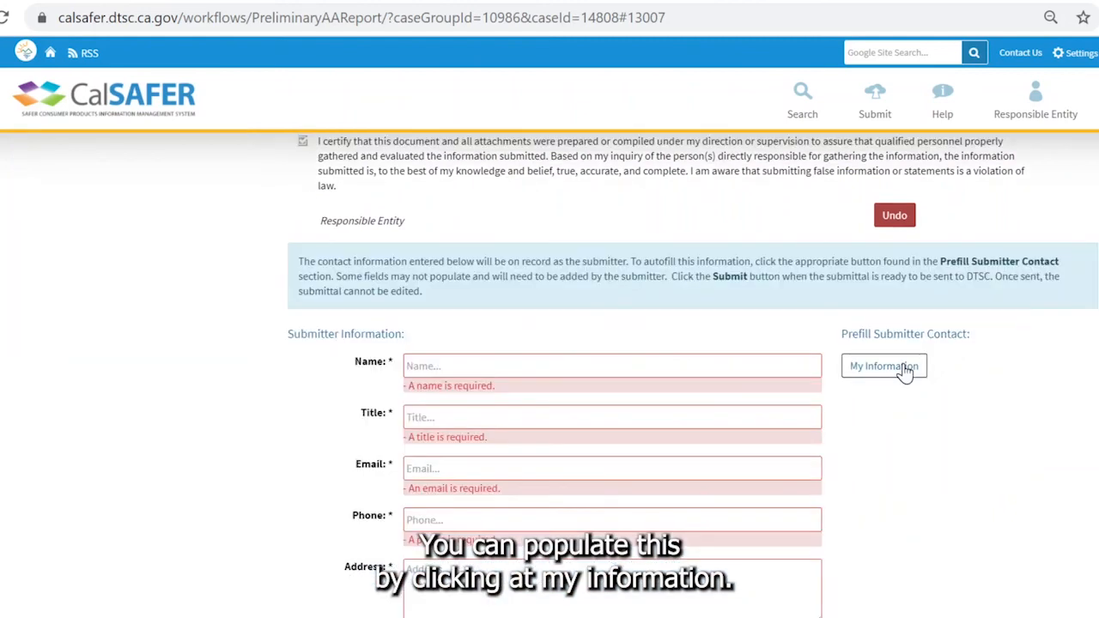
click(906, 371)
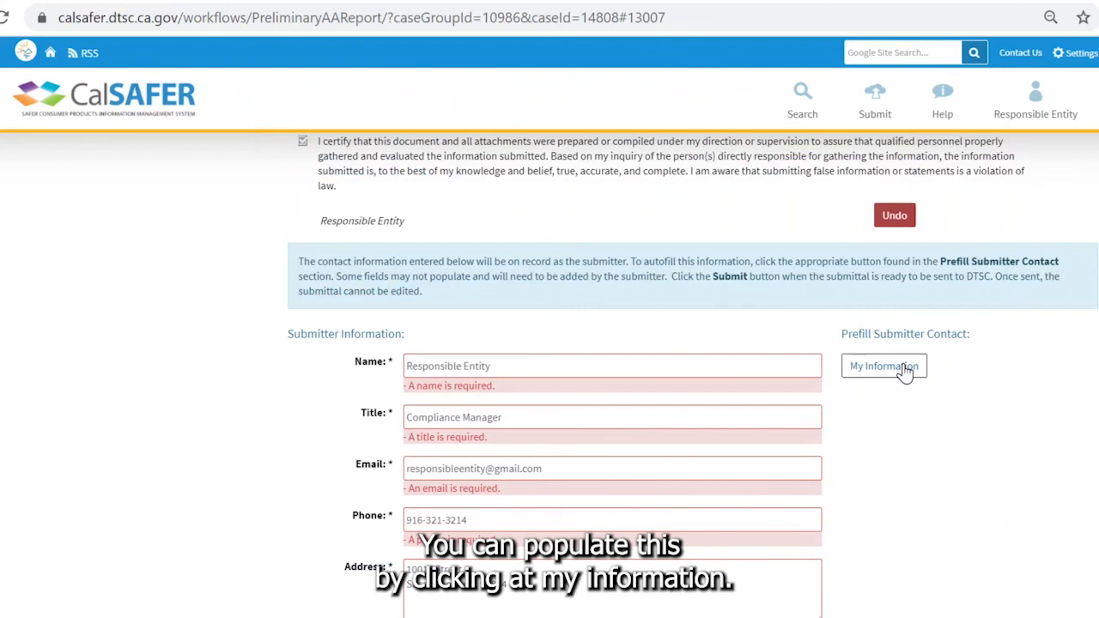
scroll(913, 476, down, 4)
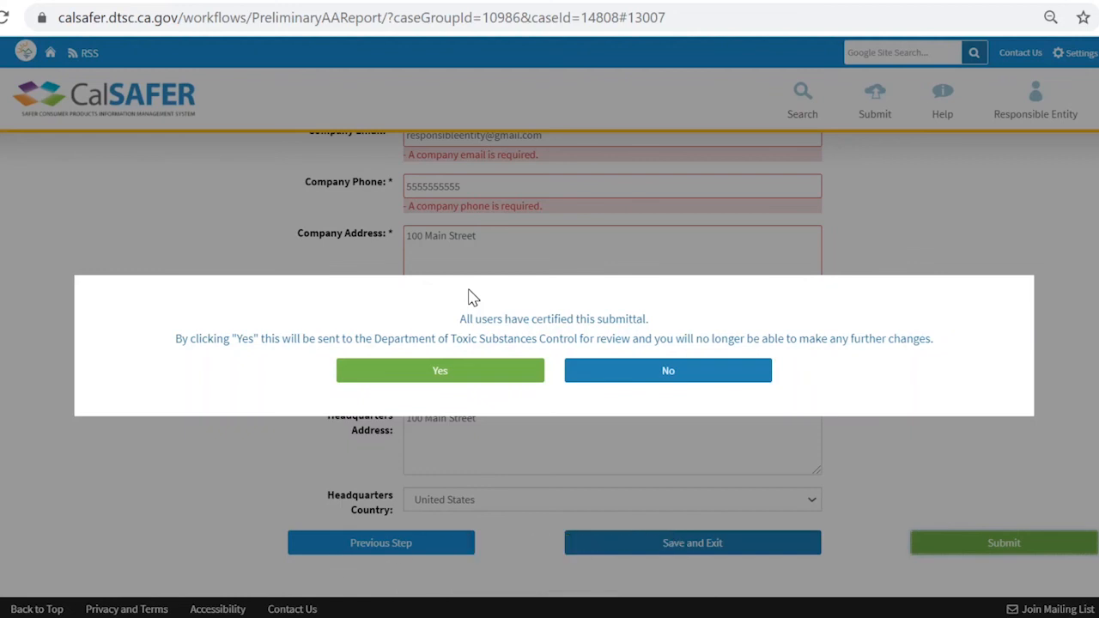
click(441, 371)
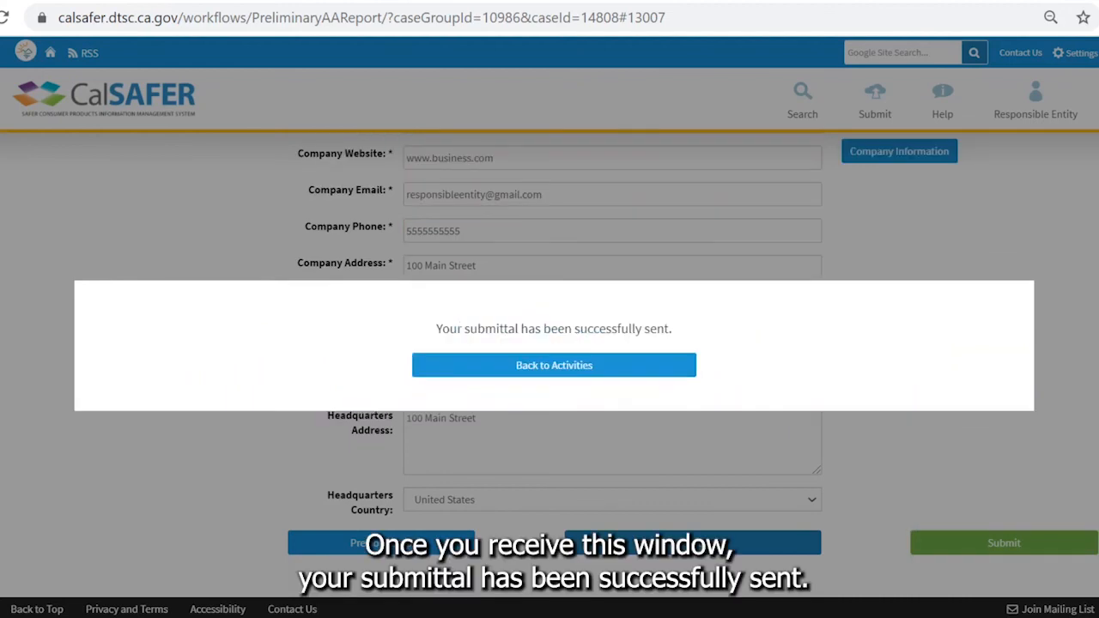